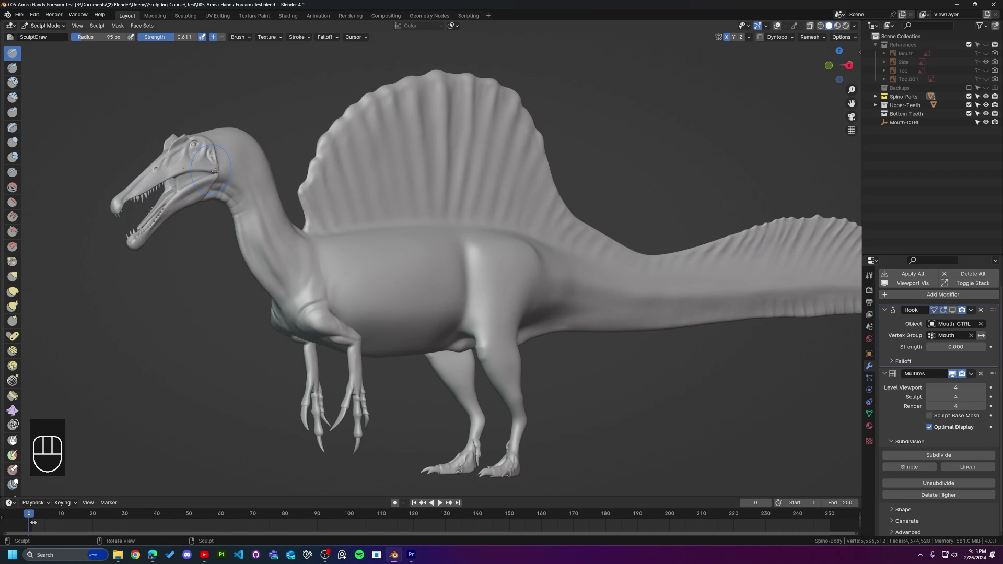
Turn on the viewport overlay showing face set colors on the Spinosaurus sculpt.
left_click(778, 26)
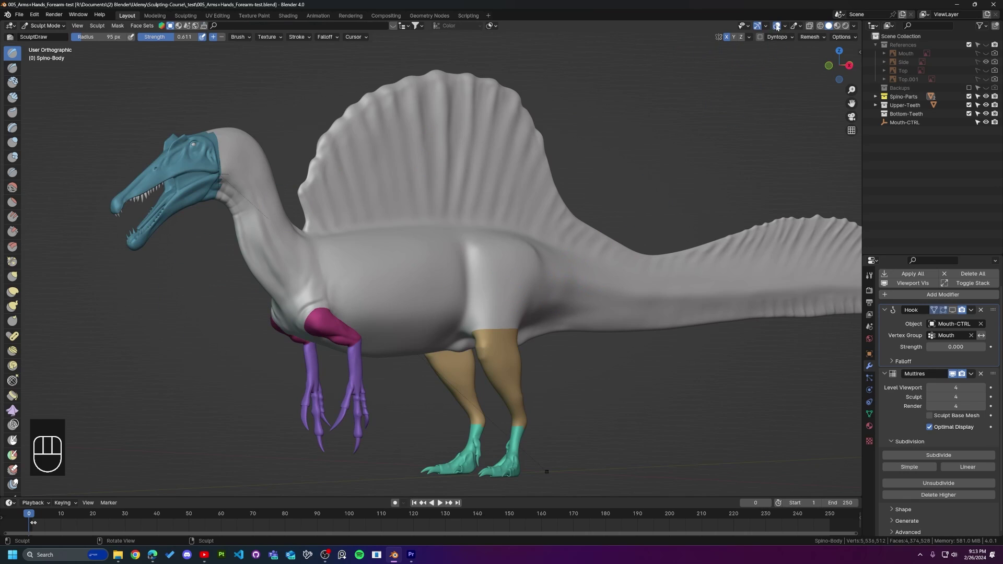
scroll(526, 368, "up", 1)
middle_click_drag(527, 368, 527, 436, "shift")
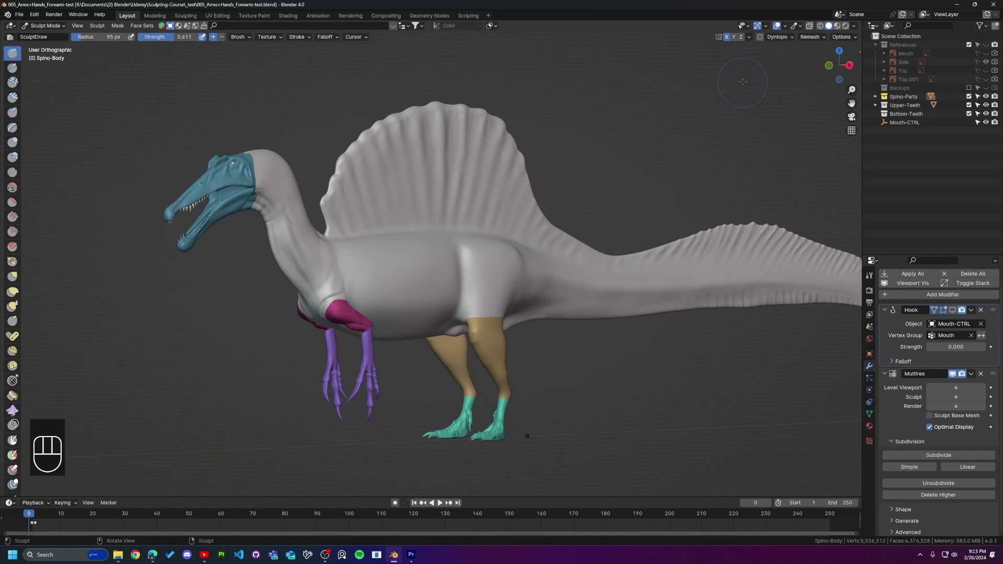
left_click(855, 27)
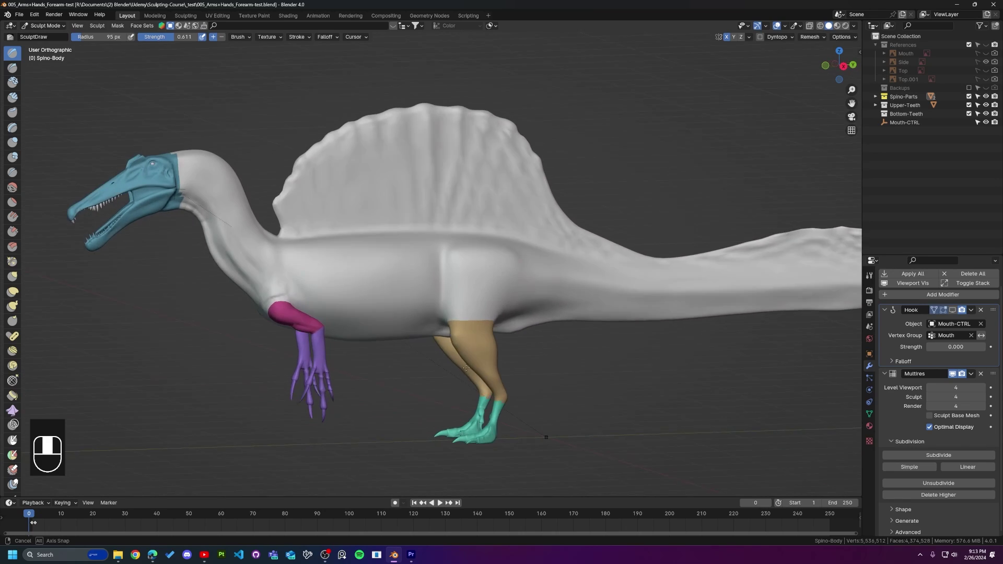
Snap to Right Orthographic view and pan to inspect the hind legs.
middle_click_drag(498, 364, 460, 373)
key("KP_3")
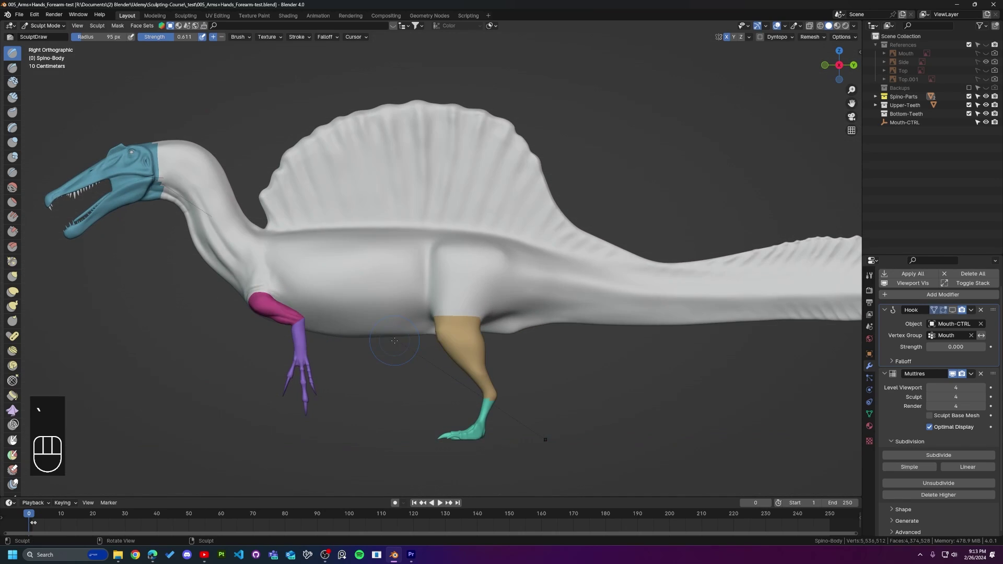
scroll(451, 338, "up", 2)
middle_click_drag(452, 338, 469, 284, "shift")
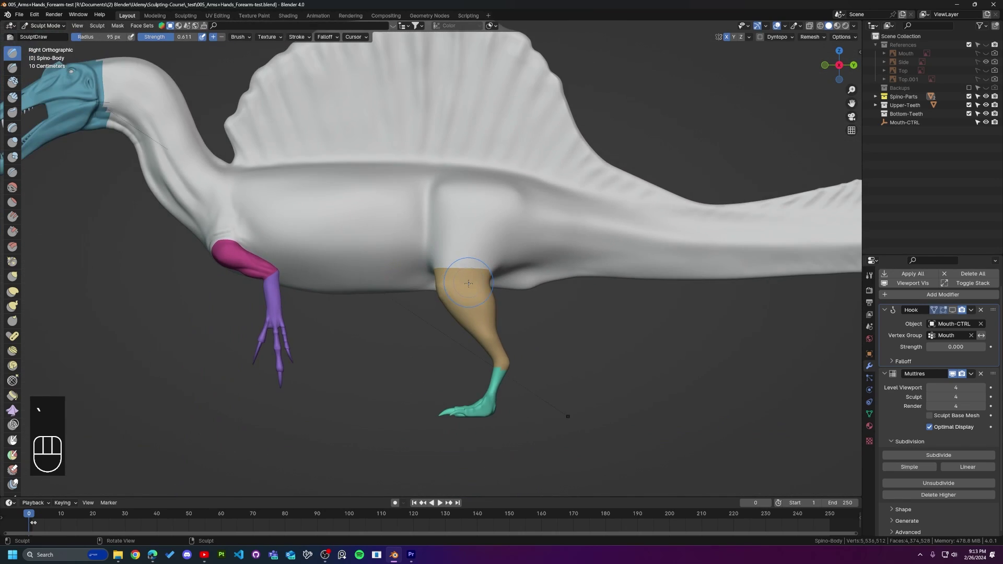
middle_click_drag(149, 167, 218, 292, "shift")
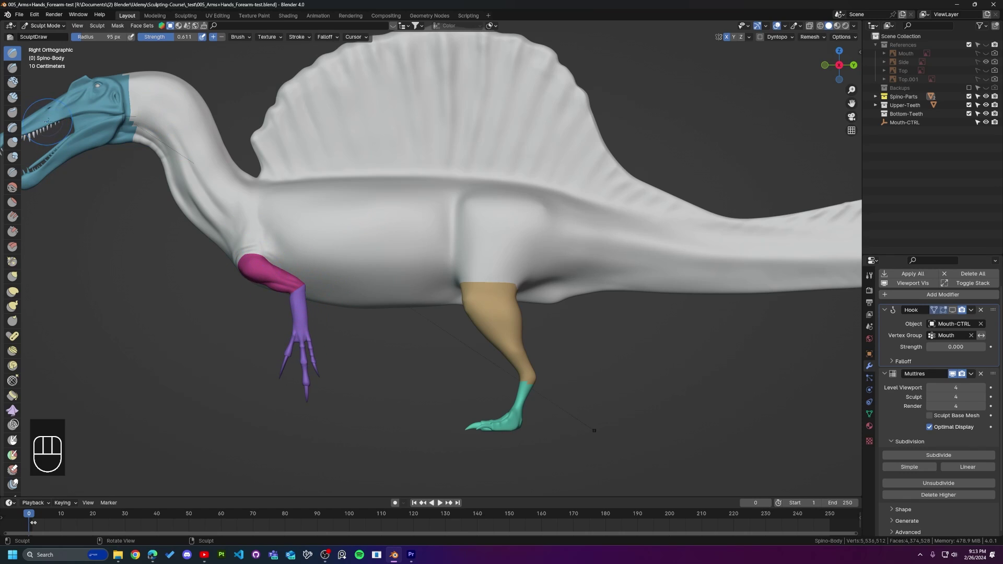
scroll(480, 367, "up", 3)
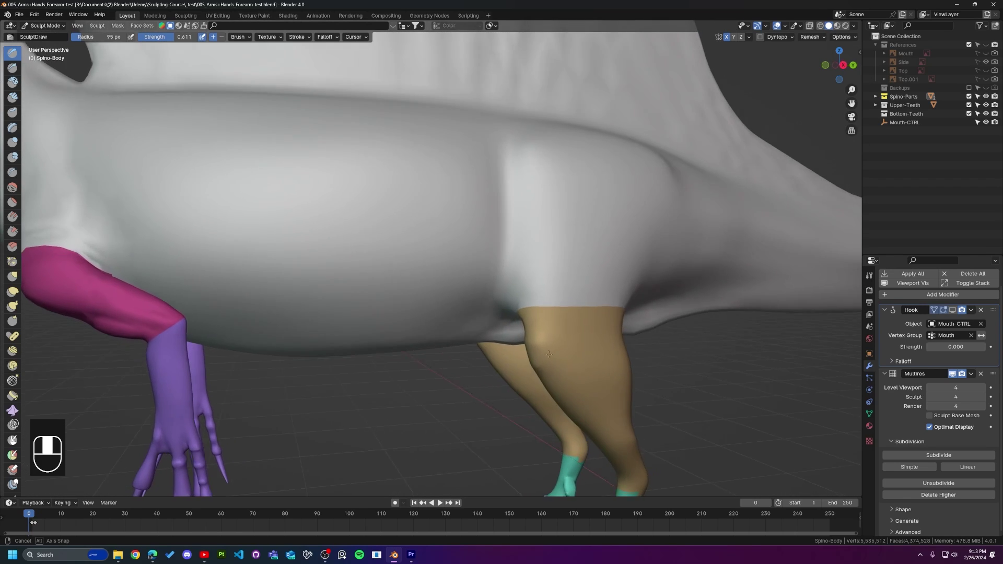
mouse_move(481, 366)
middle_mouse_down()
mouse_move(605, 278)
mouse_move(546, 337)
mouse_move(594, 249)
mouse_move(552, 274)
middle_mouse_up()
scroll(547, 337, "down", 4)
scroll(547, 337, "up", 4)
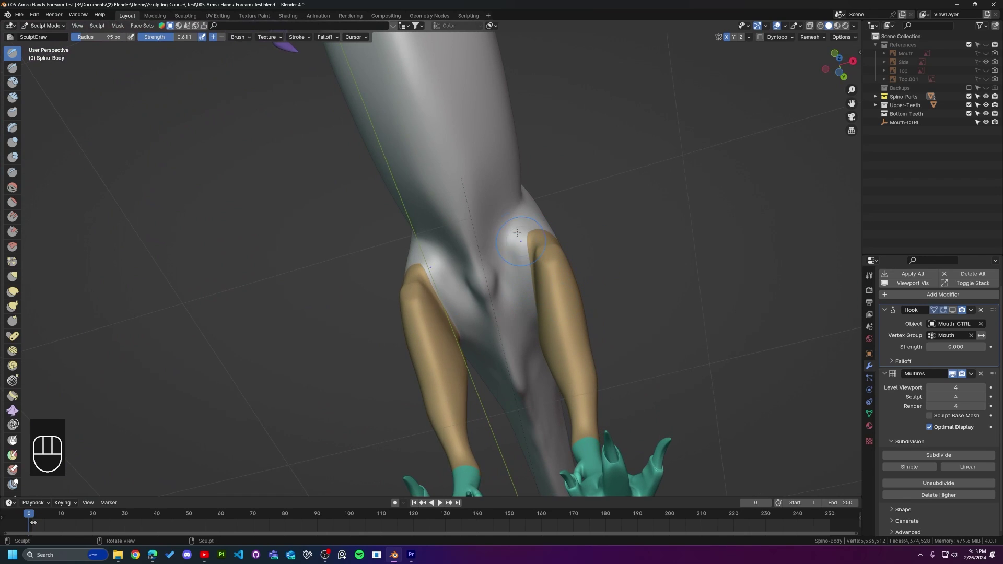
middle_click_drag(523, 306, 566, 319)
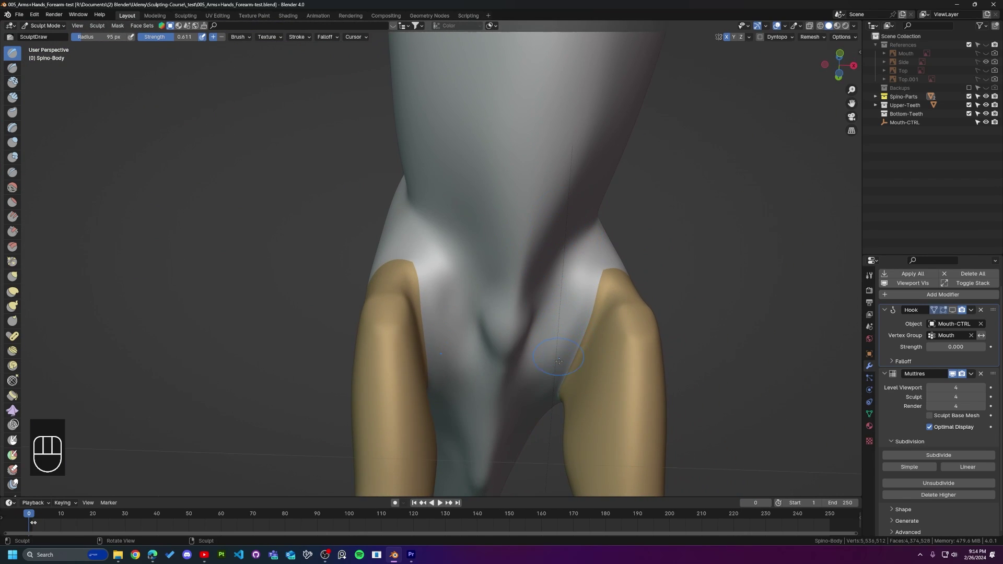
scroll(558, 361, "down", 3)
scroll(559, 360, "down", 3)
mouse_move(558, 361)
middle_mouse_down()
mouse_move(455, 288)
mouse_move(548, 313)
mouse_move(576, 345)
mouse_move(501, 329)
mouse_move(470, 344)
middle_mouse_up()
scroll(581, 321, "up", 3)
key("h")
scroll(470, 346, "down", 4)
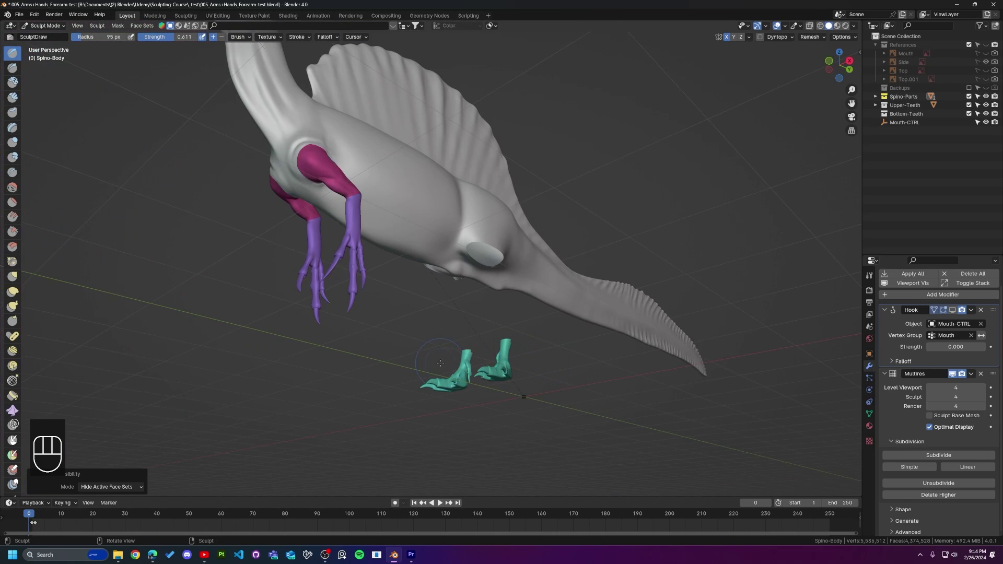
key("ctrl+KP_7")
scroll(463, 351, "up", 3)
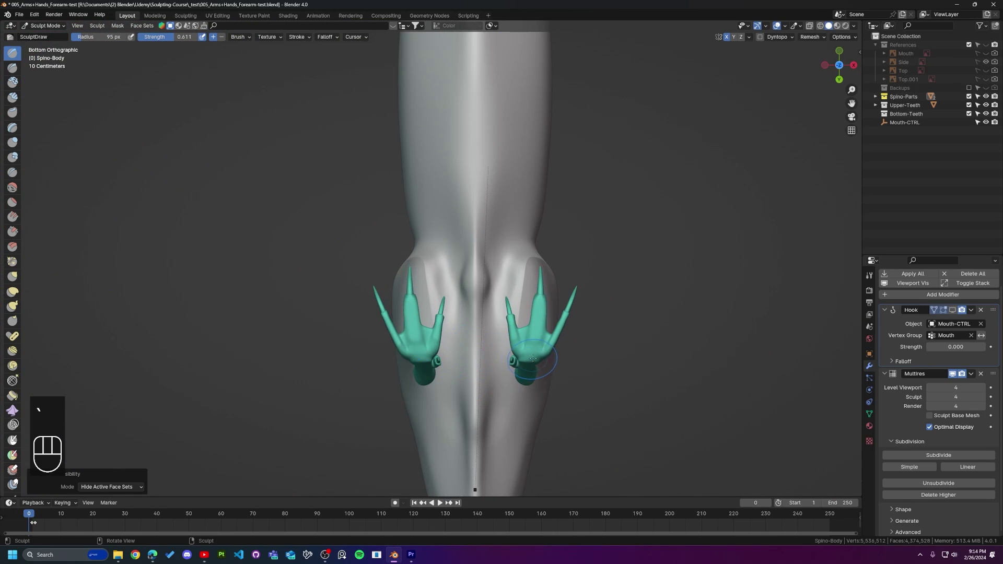
key("h")
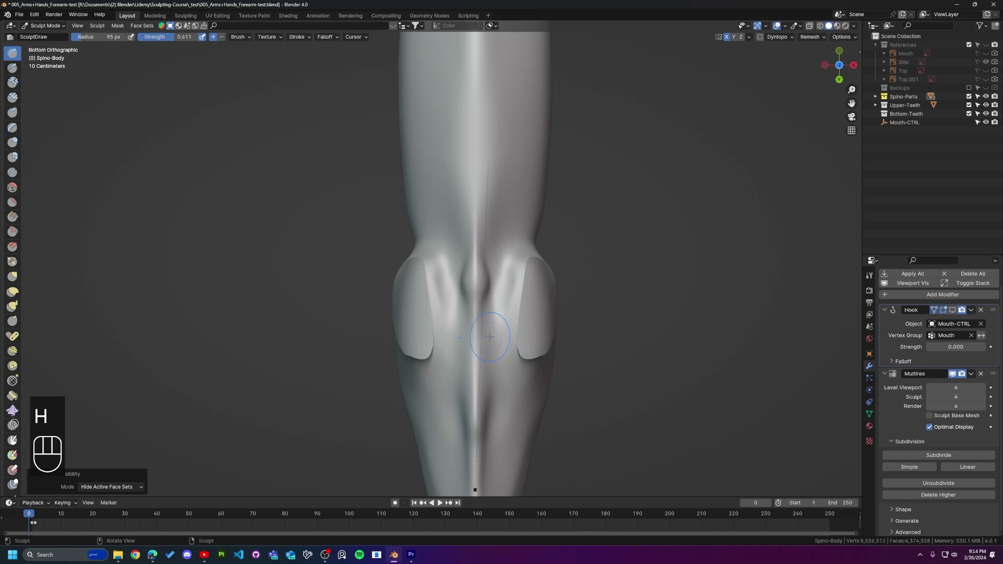
middle_click_drag(489, 336, 509, 310)
key("alt+h")
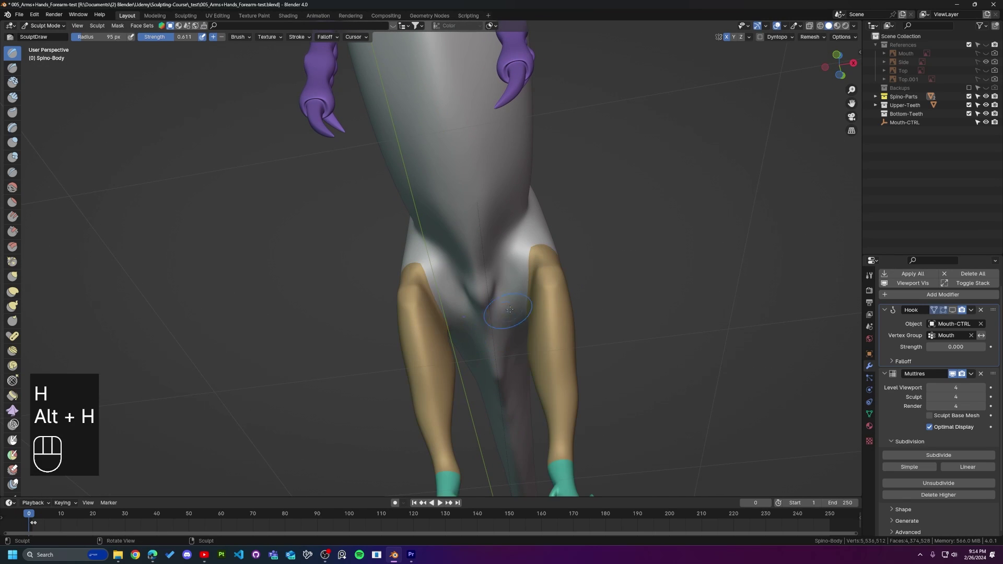
key("KP_3")
scroll(544, 315, "down", 4)
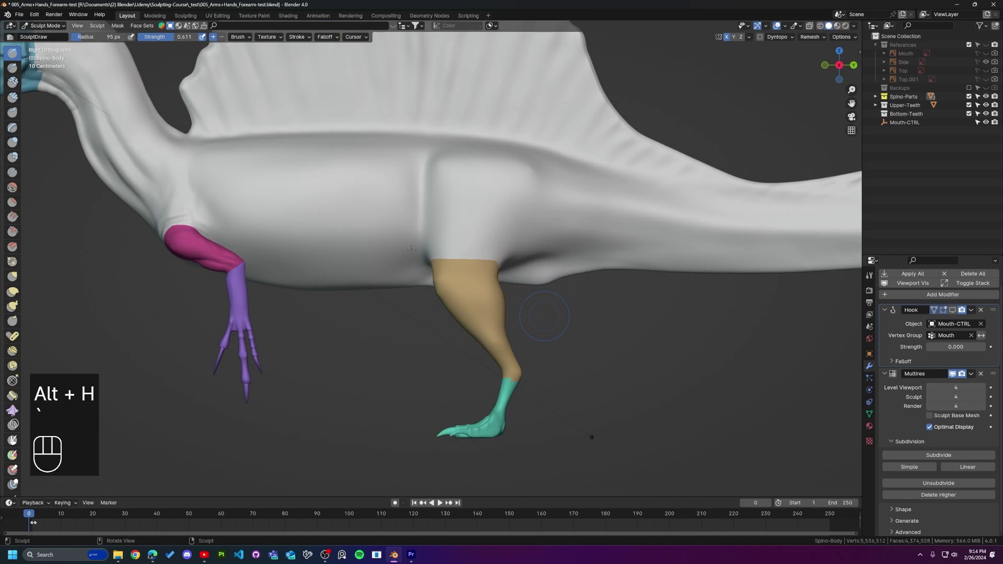
Frame the magenta upper arm from several angles and begin resizing the brush to 238 px.
mouse_move(543, 315)
middle_mouse_down()
mouse_move(533, 306)
mouse_move(545, 292)
mouse_move(517, 348)
mouse_move(488, 266)
middle_mouse_up()
scroll(546, 291, "up", 4)
scroll(521, 345, "up", 3)
scroll(502, 259, "down", 1)
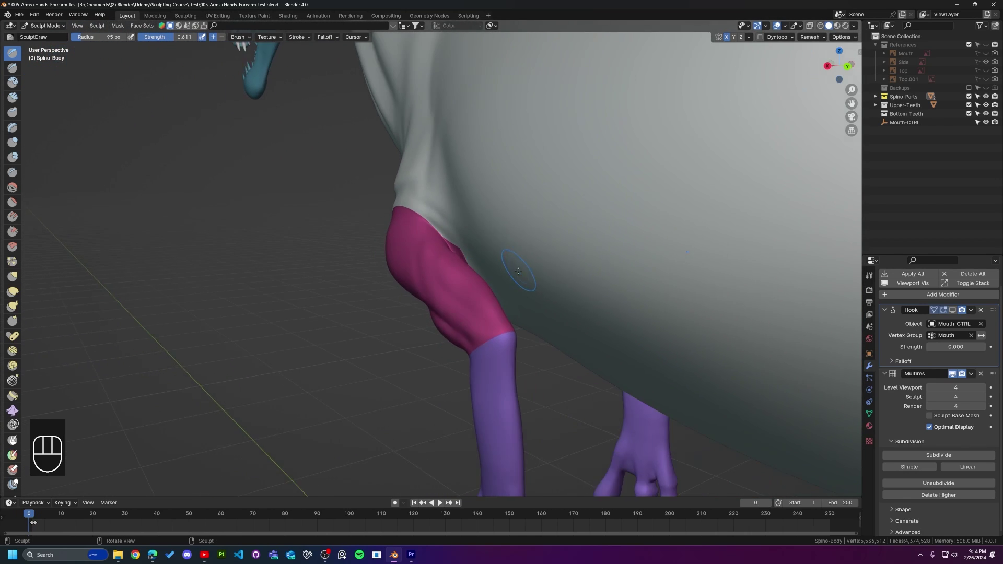
scroll(541, 290, "down", 2)
mouse_move(540, 305)
middle_mouse_down()
mouse_move(530, 316)
mouse_move(486, 290)
middle_mouse_up()
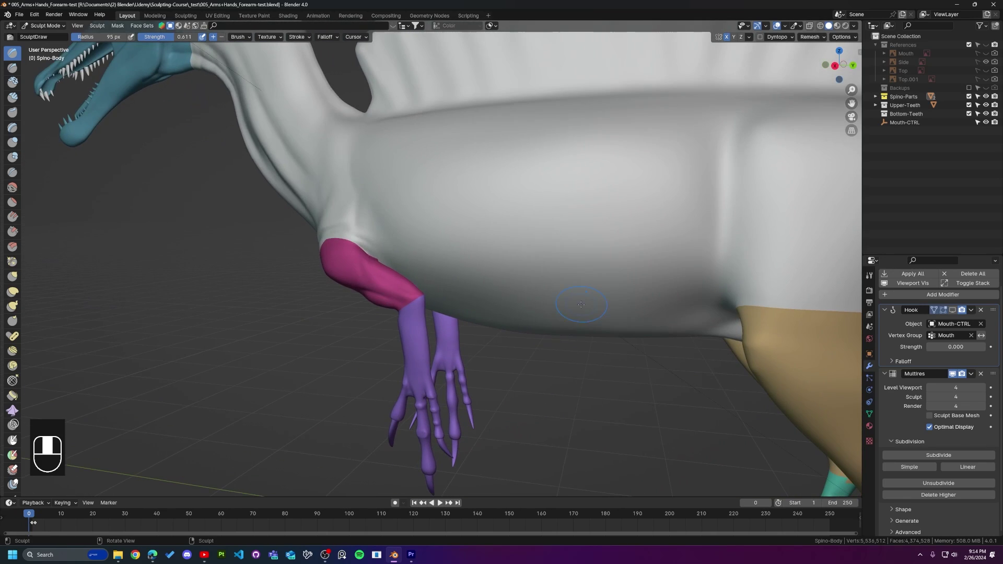
scroll(482, 235, "up", 4)
scroll(446, 325, "up", 2)
mouse_move(450, 321)
middle_mouse_down()
mouse_move(386, 279)
mouse_move(453, 311)
middle_mouse_up()
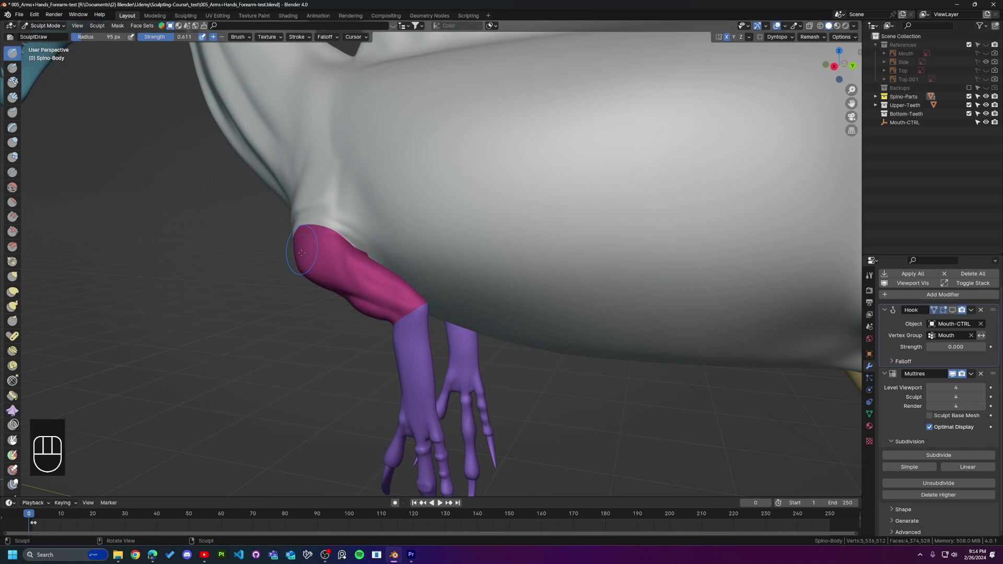
scroll(387, 303, "down", 3)
scroll(387, 302, "down", 3)
mouse_move(463, 313)
middle_mouse_down("shift")
mouse_move(549, 313)
mouse_move(701, 278)
mouse_move(548, 297)
mouse_move(468, 278)
middle_mouse_up("shift")
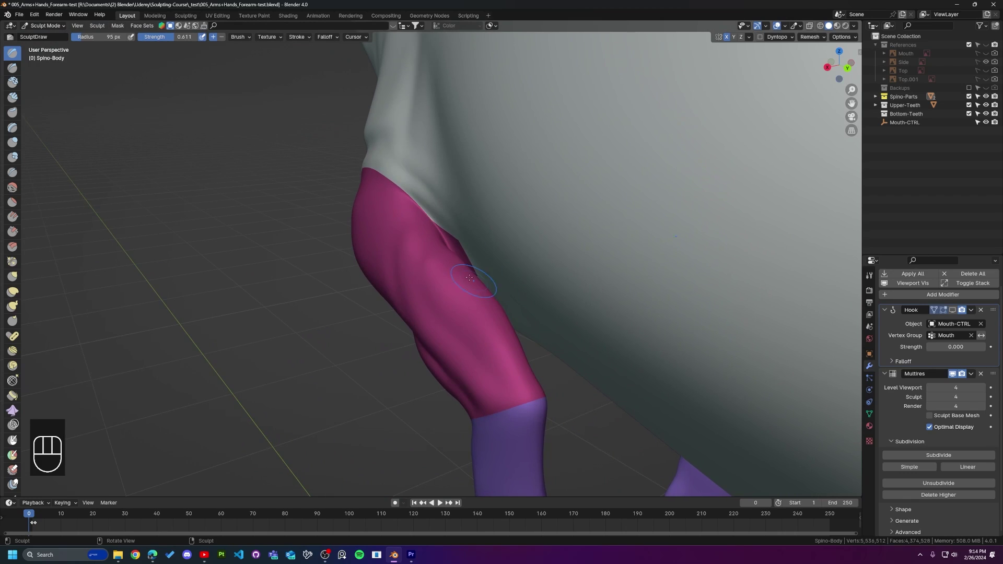
key("f")
Confirm the 238 px radius, try a Blob bump near the elbow, then undo it.
left_click(523, 280)
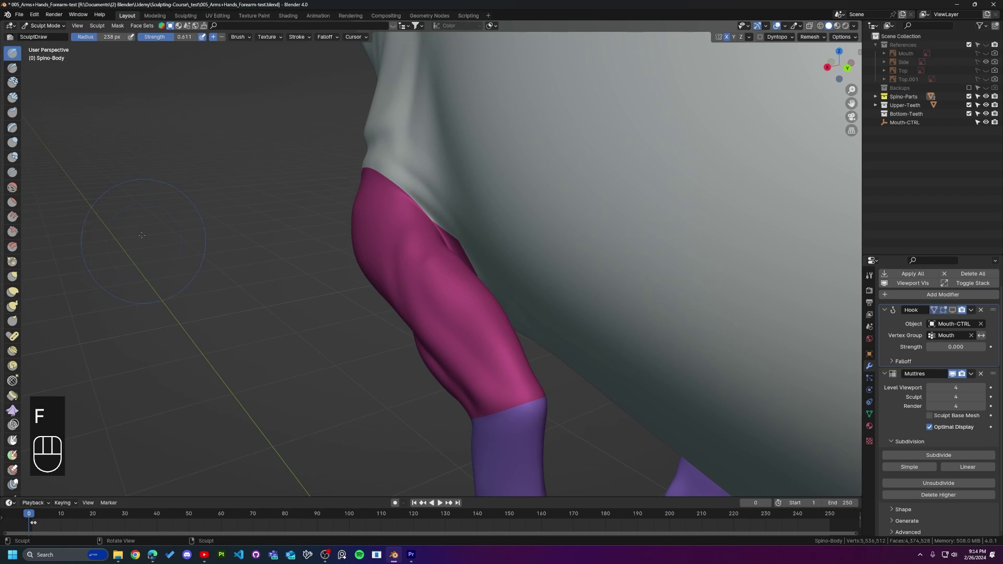
left_click(13, 157)
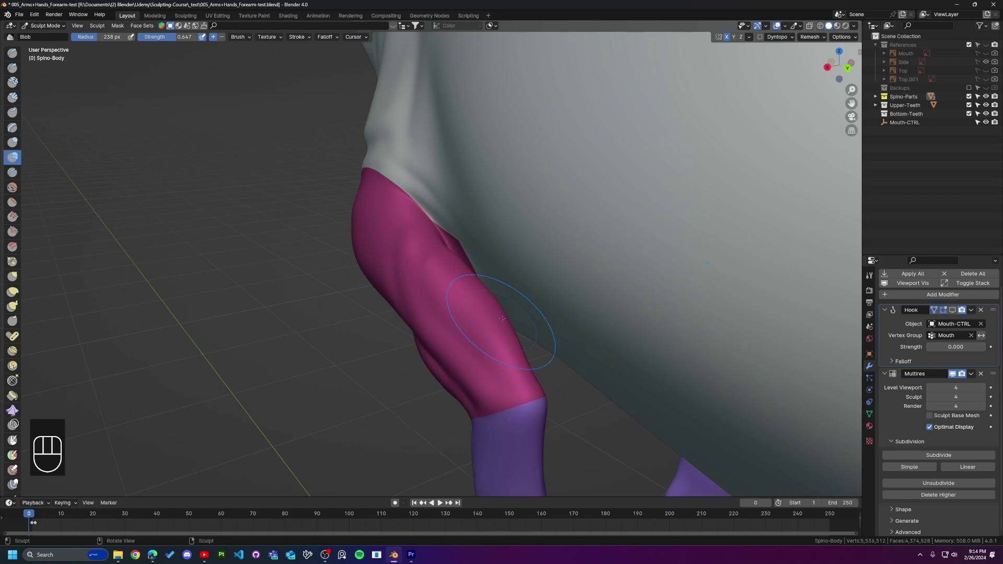
left_click_drag(509, 259, 521, 301)
key("ctrl+z")
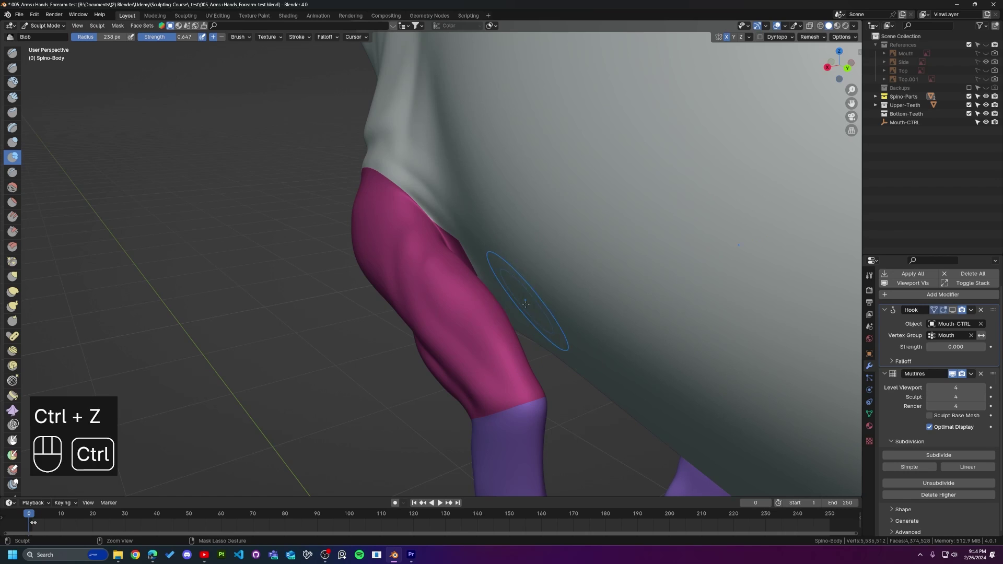
key("ctrl+z")
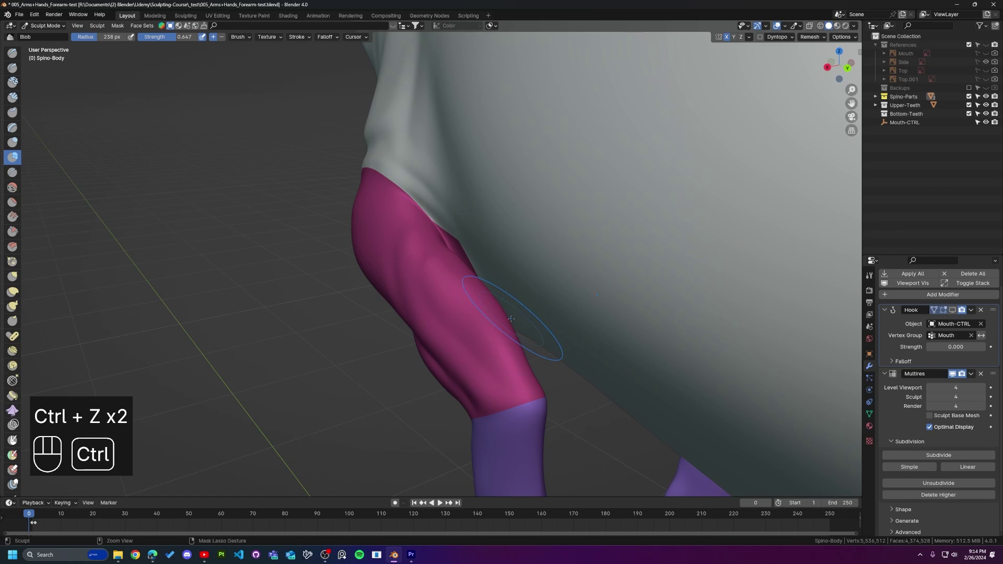
Raise a large rounded Blob bulge on the magenta triceps and inspect it.
left_click_drag(480, 312, 487, 317)
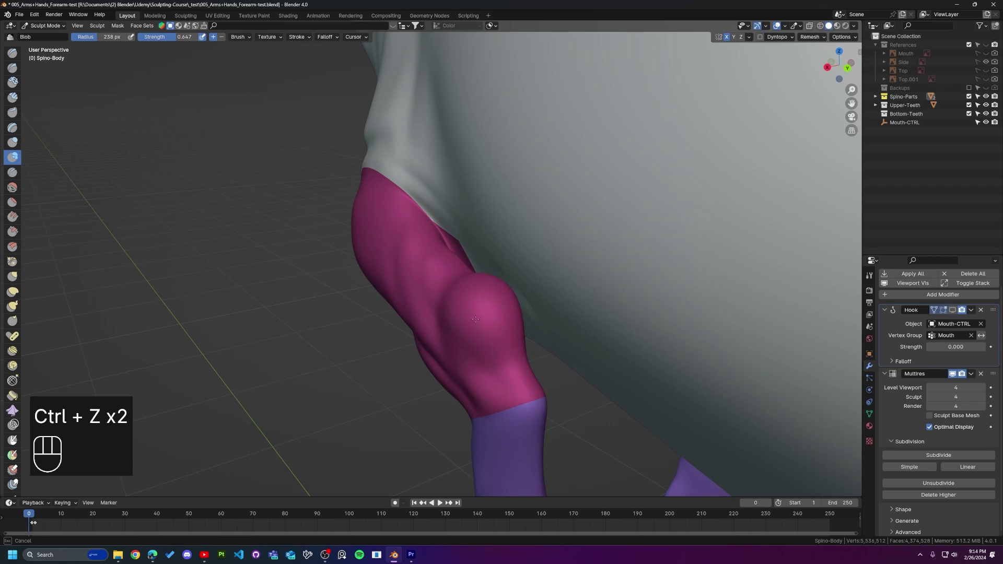
mouse_move(486, 316)
middle_mouse_down()
mouse_move(587, 287)
mouse_move(485, 308)
middle_mouse_up()
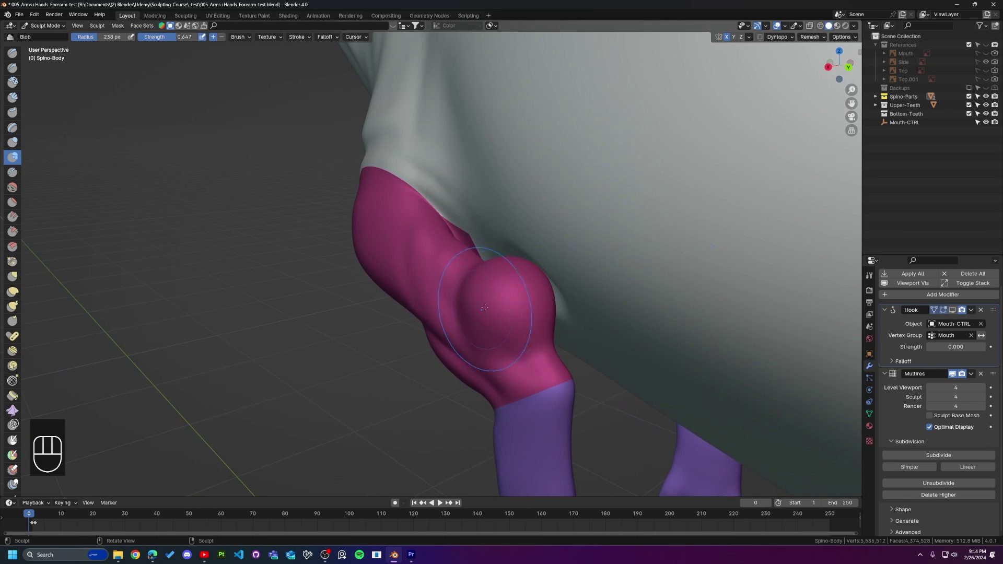
mouse_move(554, 205)
middle_mouse_down()
mouse_move(461, 332)
mouse_move(439, 314)
mouse_move(486, 331)
mouse_move(439, 313)
middle_mouse_up()
scroll(439, 314, "up", 3)
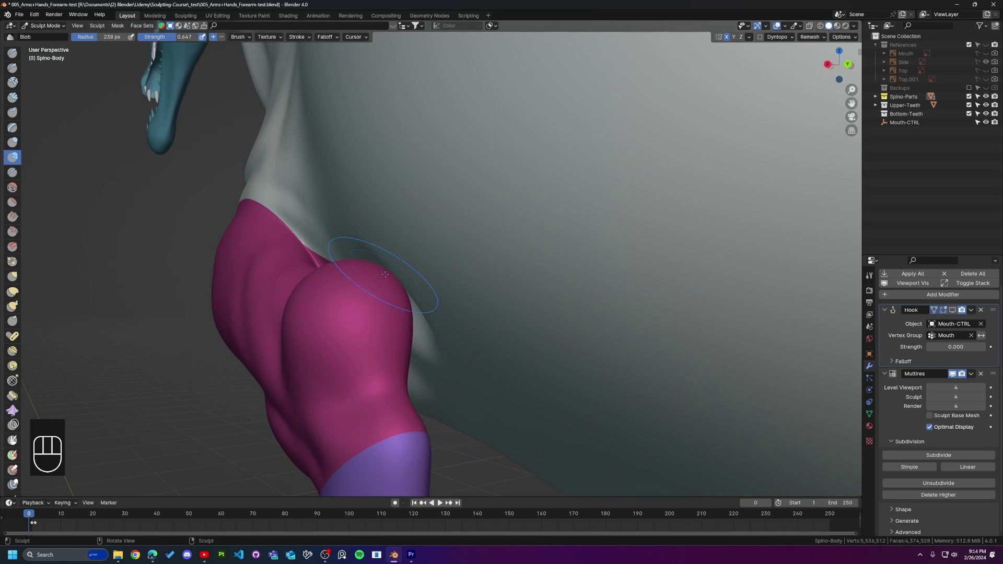
Try a Grab pull on the elbow bulge, undo it, and show the brush settings.
key("g")
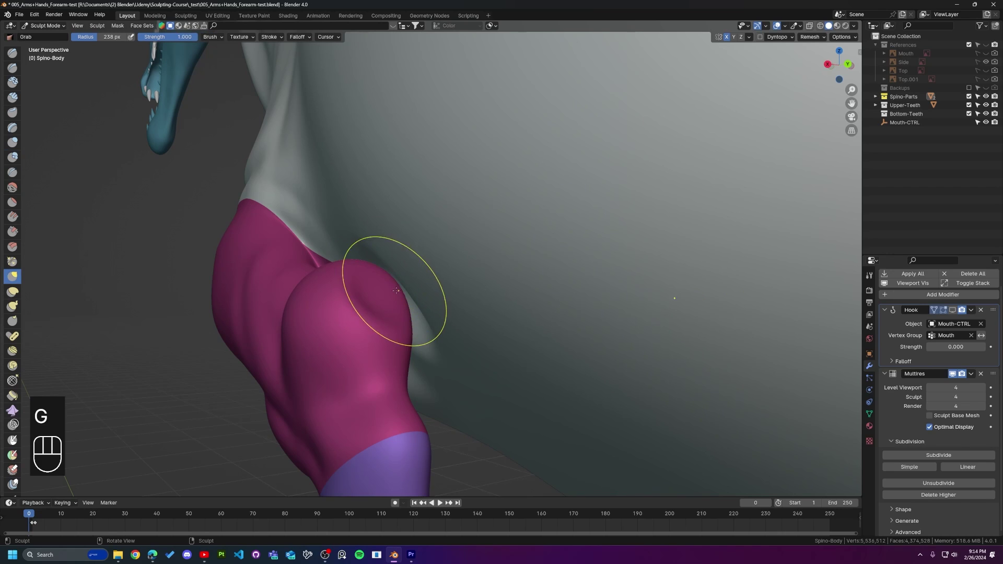
left_click_drag(370, 302, 376, 314)
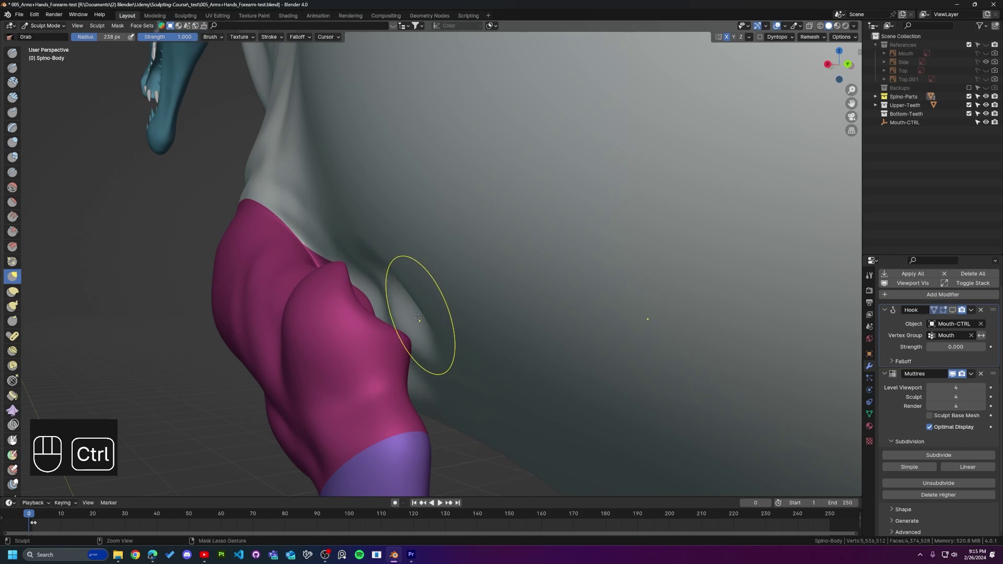
key("ctrl+z")
key("ctrl+z")
key("ctrl+z")
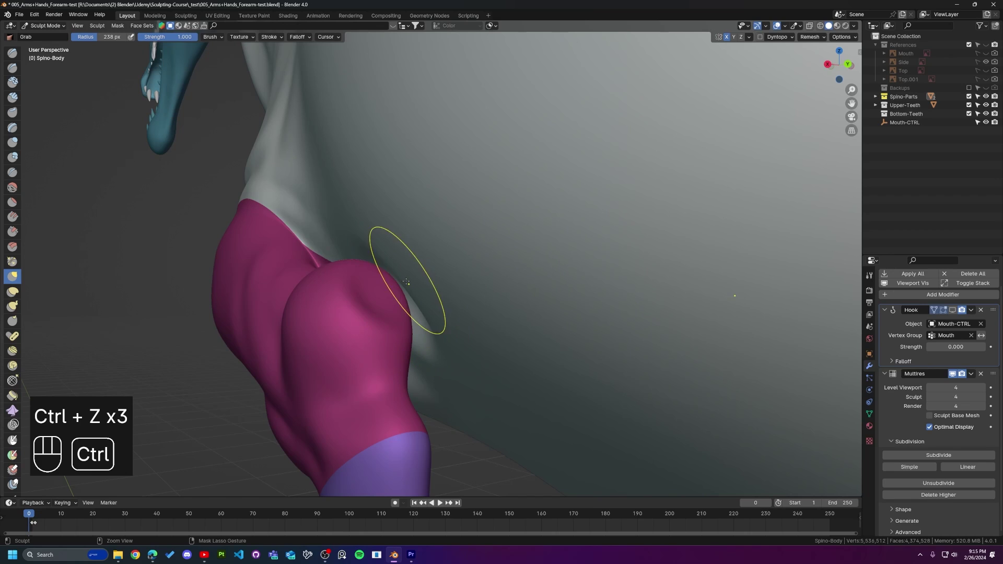
key("ctrl+z")
middle_click_drag(427, 267, 361, 305)
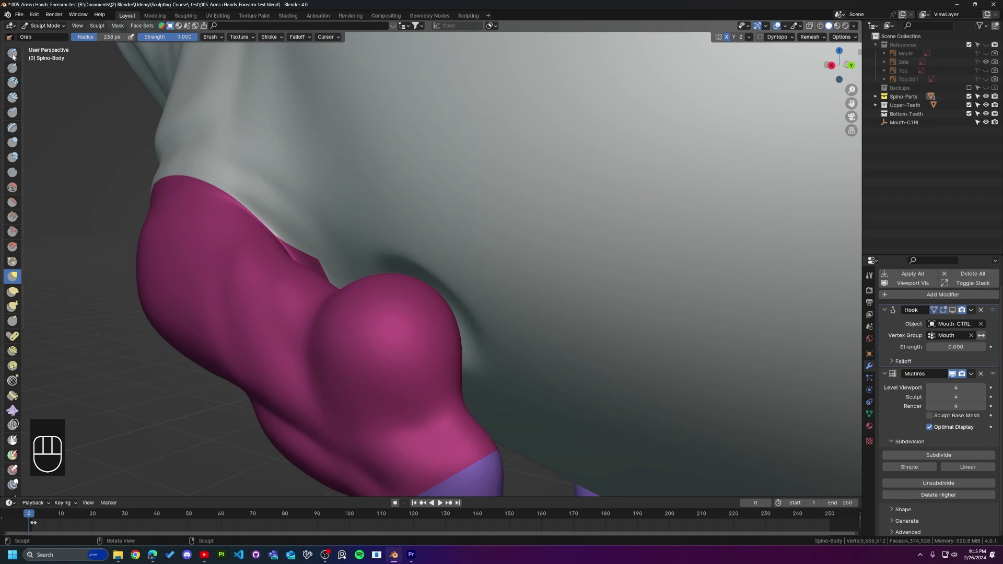
left_click(211, 36)
Enable Face Sets auto-masking in the grab brush's header Brush settings.
left_click(868, 276)
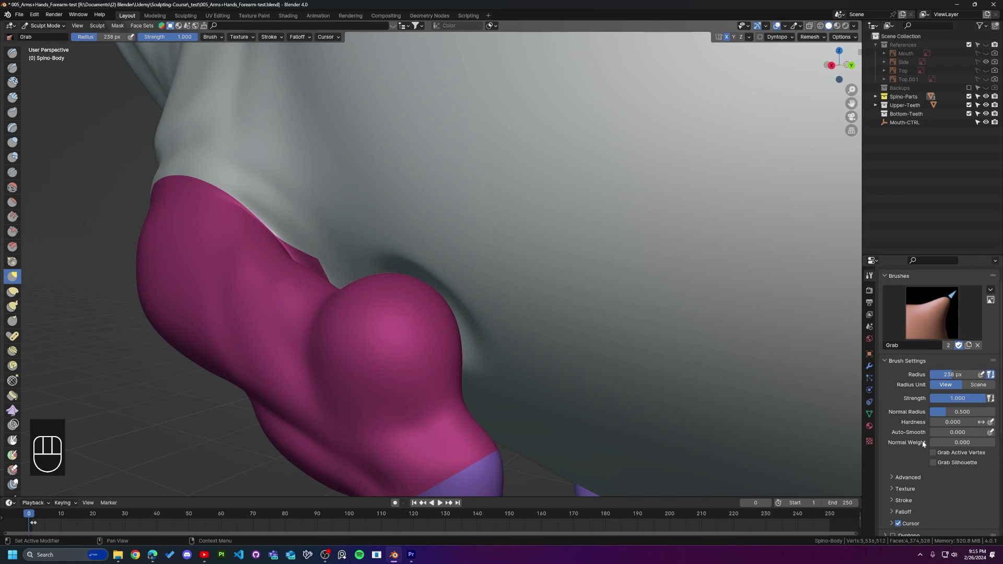
scroll(923, 443, "down", 2)
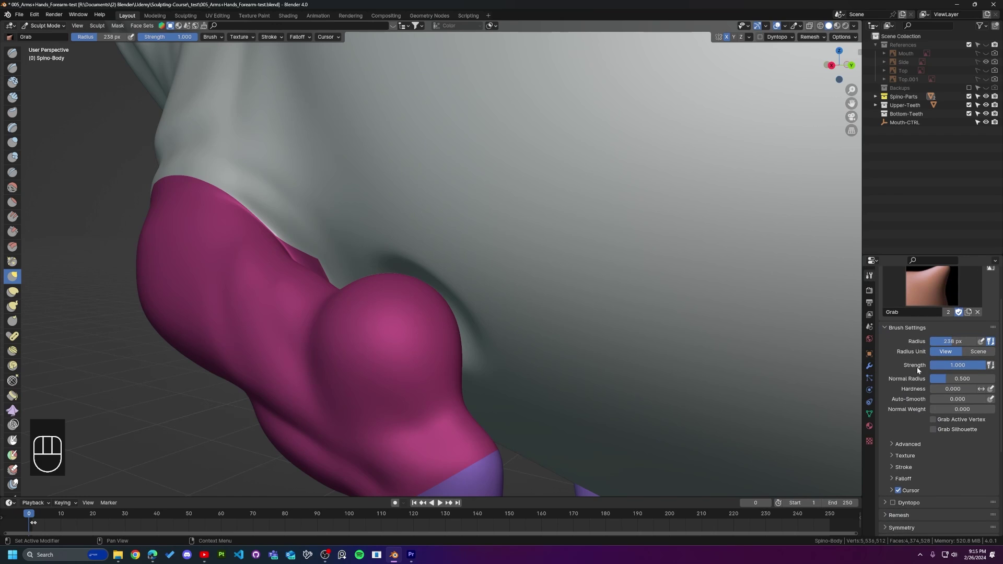
left_click(212, 36)
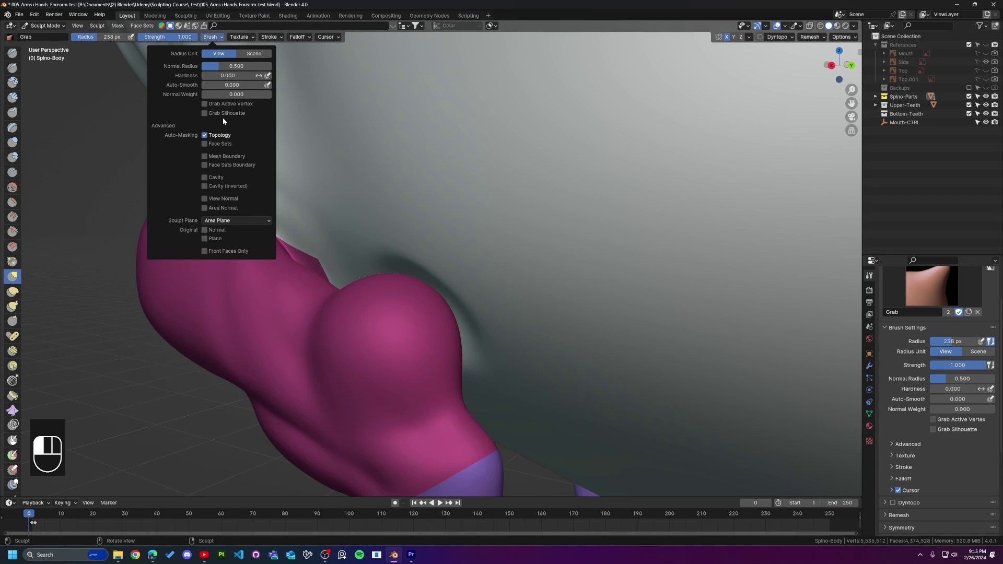
left_click(221, 144)
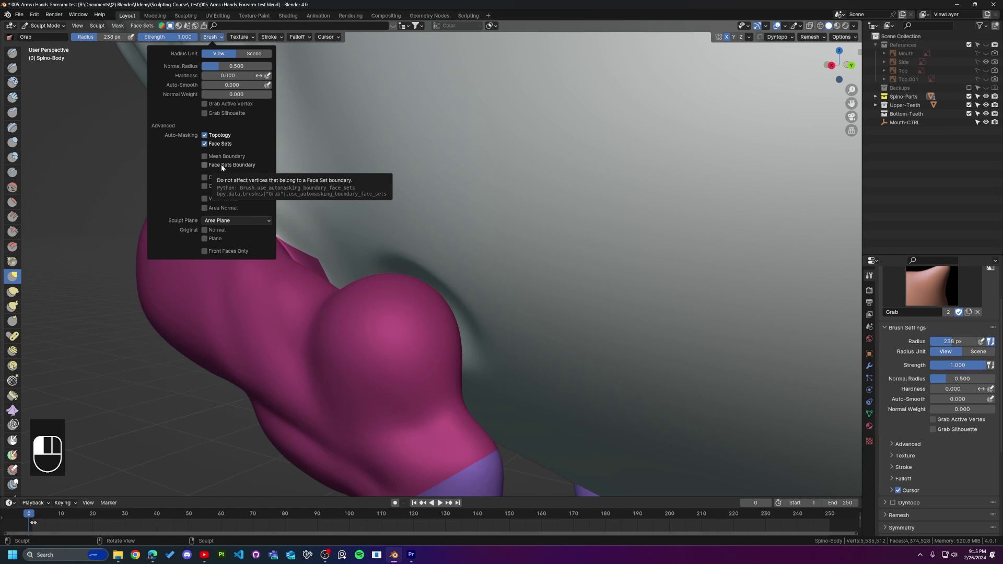
left_click(392, 314)
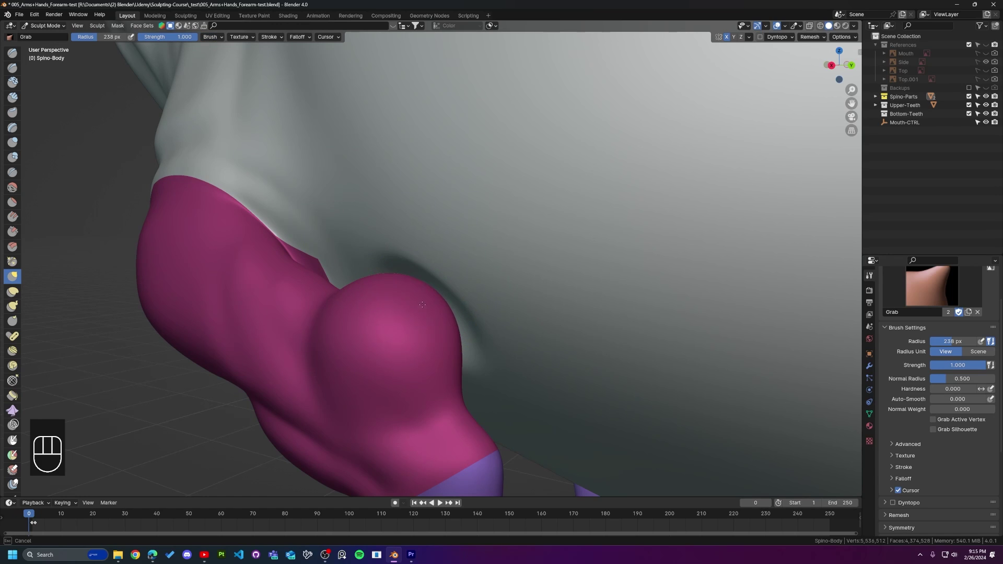
Pull a dimple on the triceps bulge and enlarge the grab radius to 395 px.
left_click_drag(390, 332, 411, 325)
key("f")
left_click(439, 313)
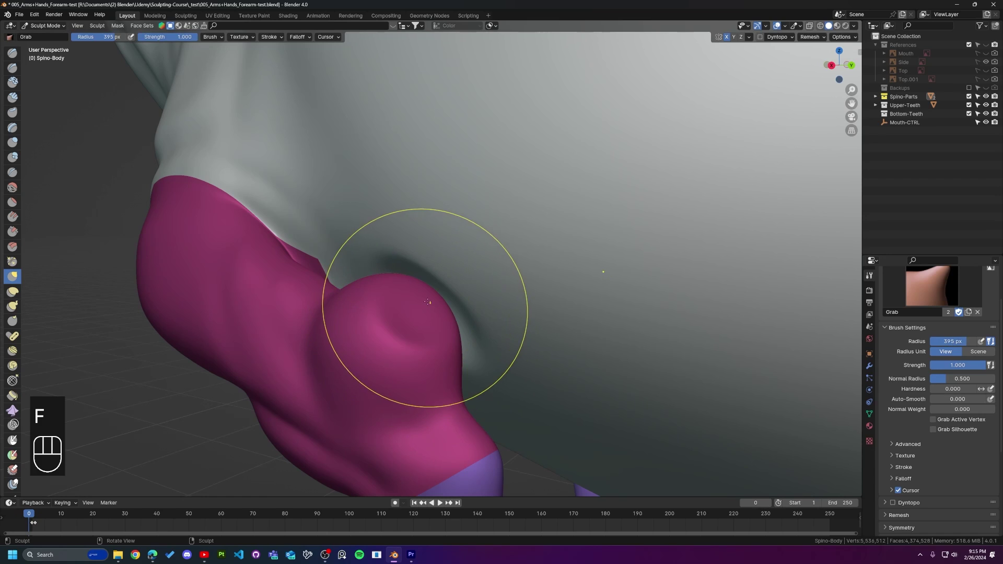
Grab-pull the top of the triceps bulge and the body beside the arm.
middle_click_drag(439, 314, 399, 301)
left_click_drag(399, 302, 401, 287)
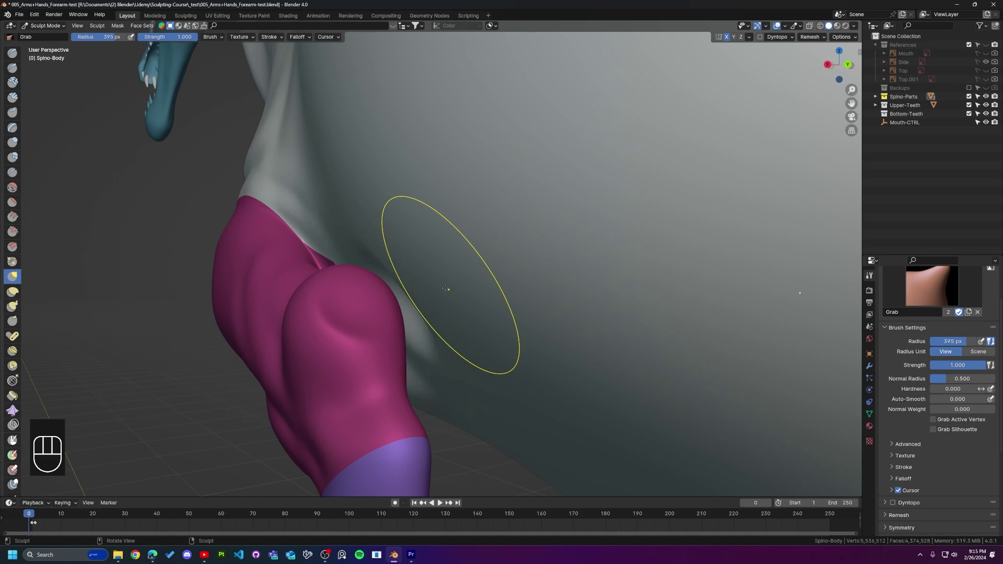
left_click_drag(483, 253, 470, 267)
mouse_move(470, 267)
middle_mouse_down()
mouse_move(454, 289)
mouse_move(528, 293)
middle_mouse_up()
scroll(486, 282, "down", 5)
scroll(501, 298, "down", 3)
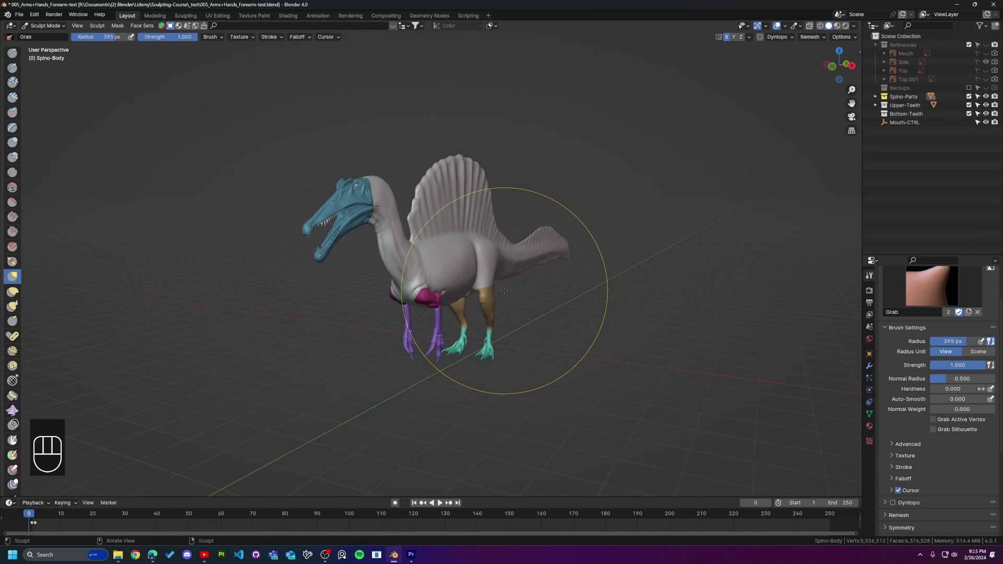
scroll(501, 306, "up", 3)
From a side view of the dinosaur, select the Draw Face Sets tool.
mouse_move(499, 309)
middle_mouse_down()
mouse_move(470, 313)
mouse_move(492, 338)
middle_mouse_up()
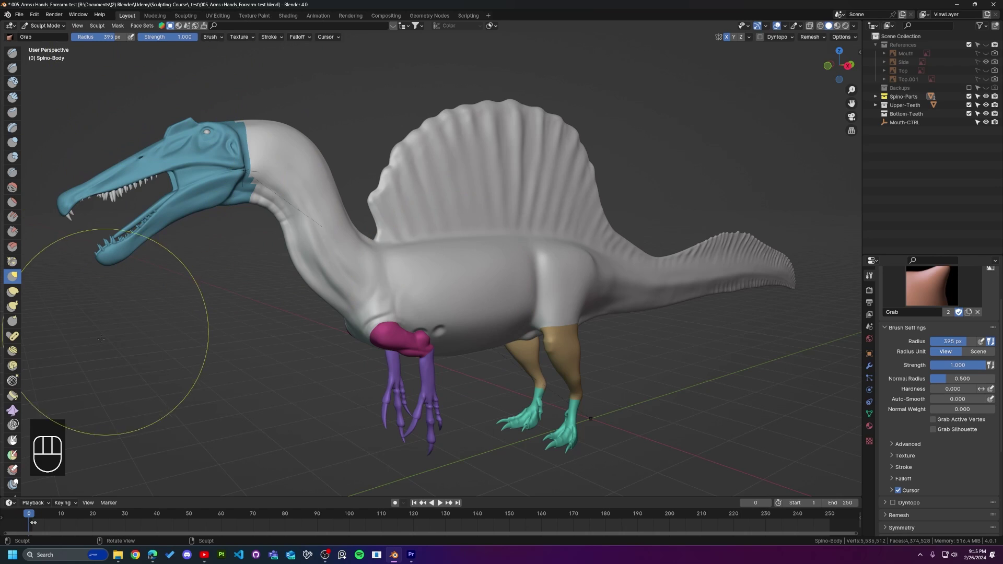
left_click(13, 454)
left_click(221, 36)
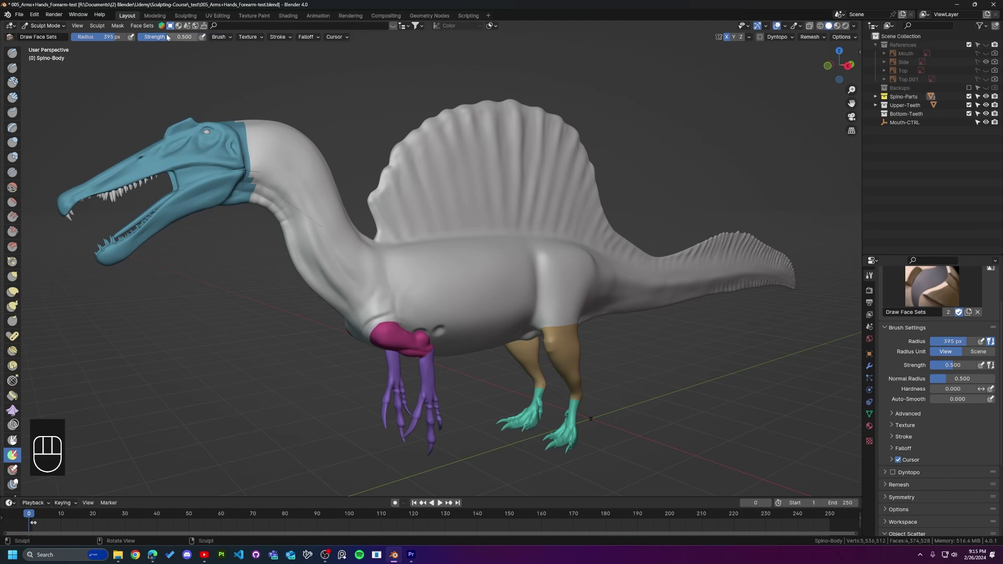
Open and dismiss the Face Sets menu, then orbit out to the whole dinosaur.
left_click(142, 26)
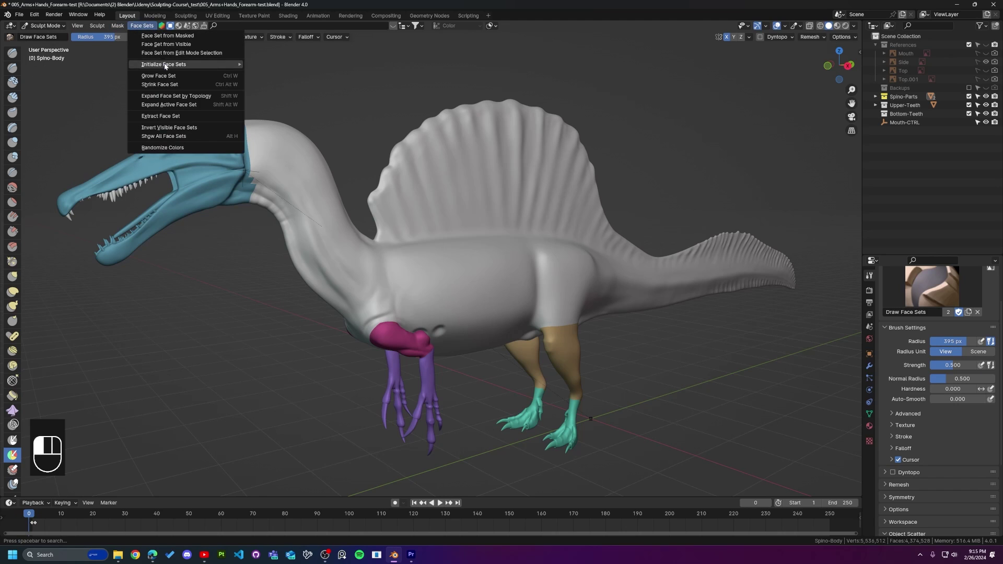
key("Escape")
scroll(439, 329, "up", 3)
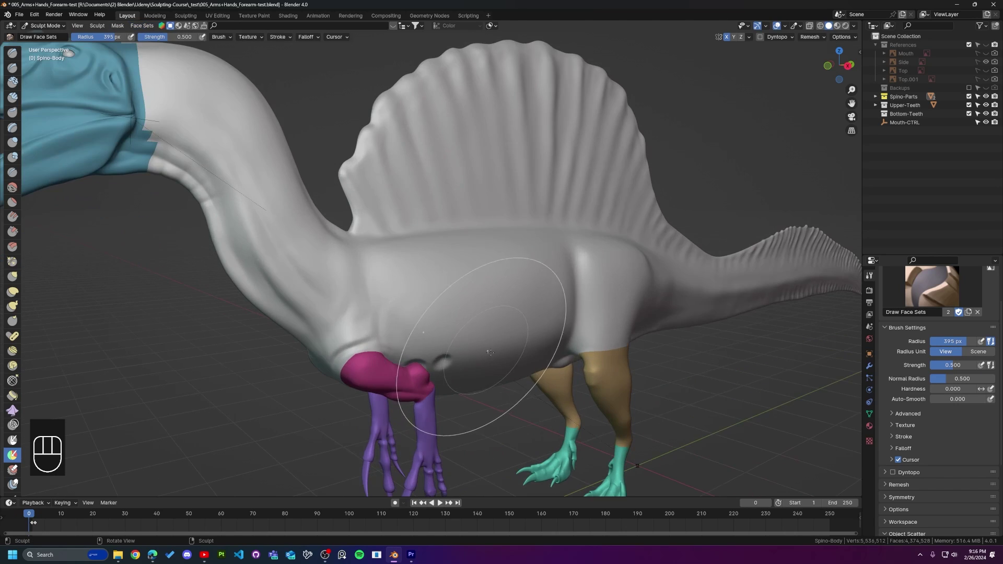
middle_click_drag(438, 329, 508, 354)
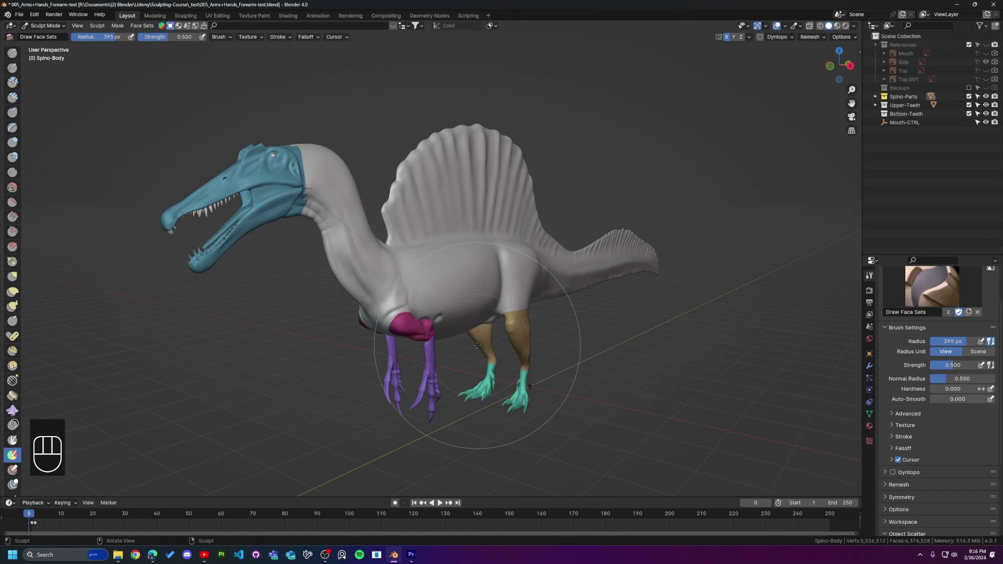